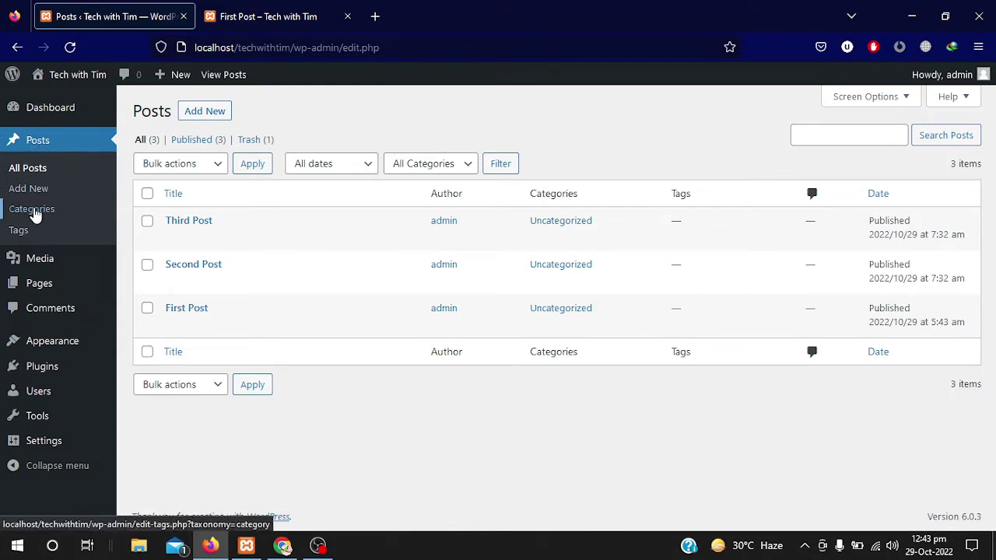
Add a new post category named "category one" with the slug "category one" and no parent category
left_click(36, 212)
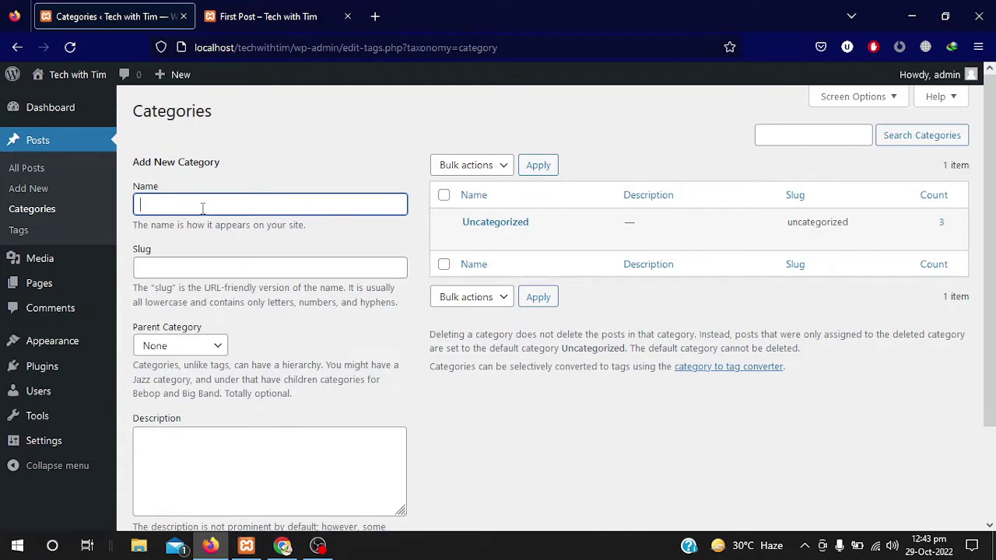
type("category one")
left_click(171, 267)
type("cate")
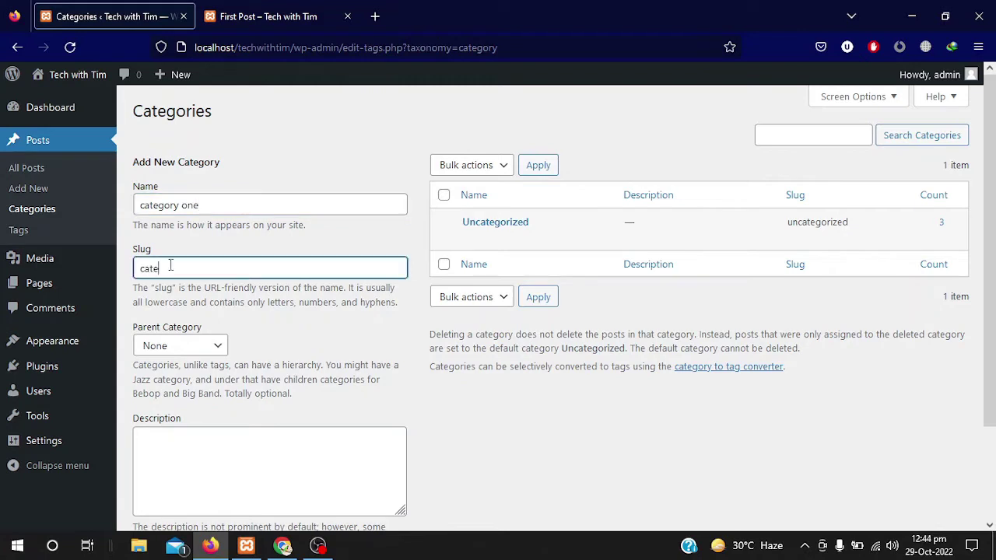
type("gory one")
left_click(174, 293)
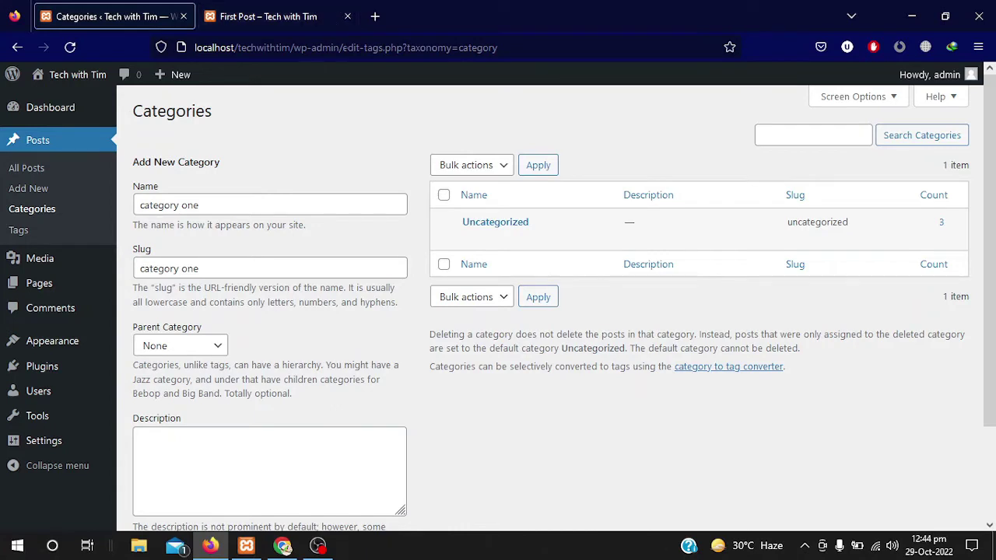
double_click(374, 47)
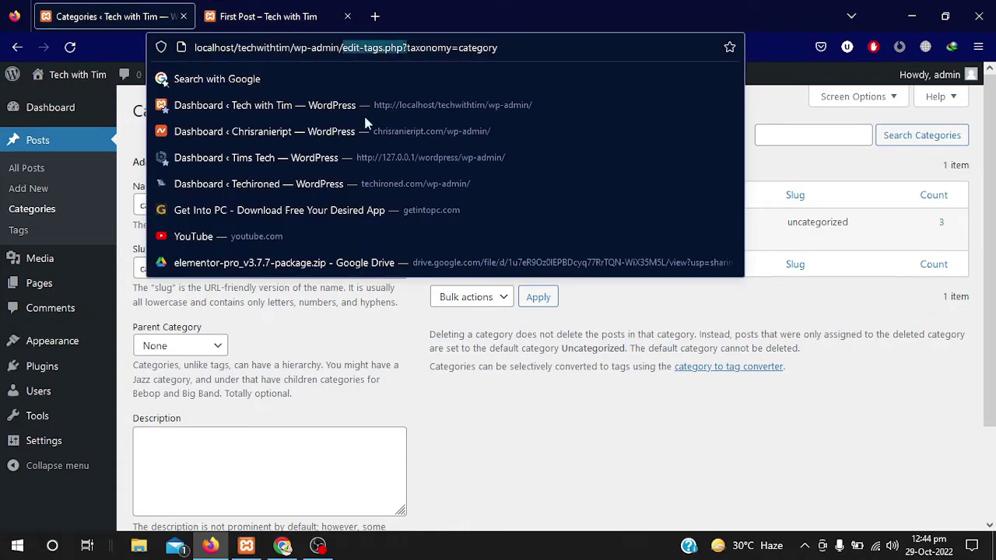
left_click(145, 201)
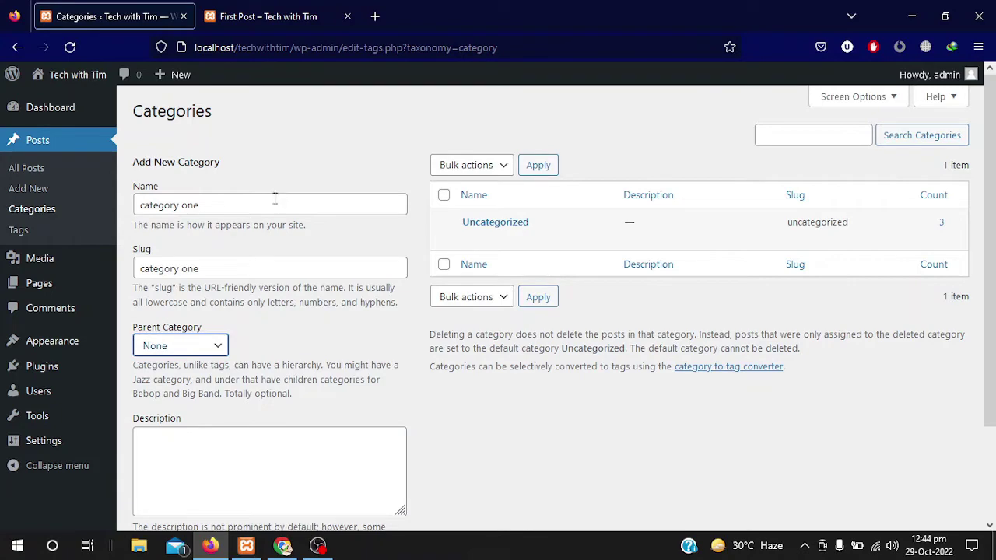
scroll(323, 405, "down", 1)
scroll(322, 403, "down", 2)
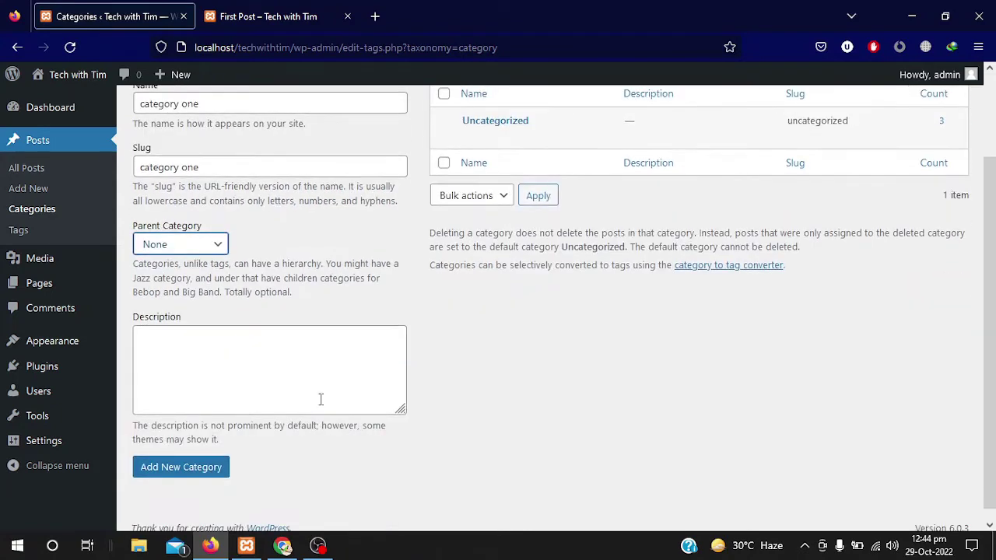
left_click(177, 476)
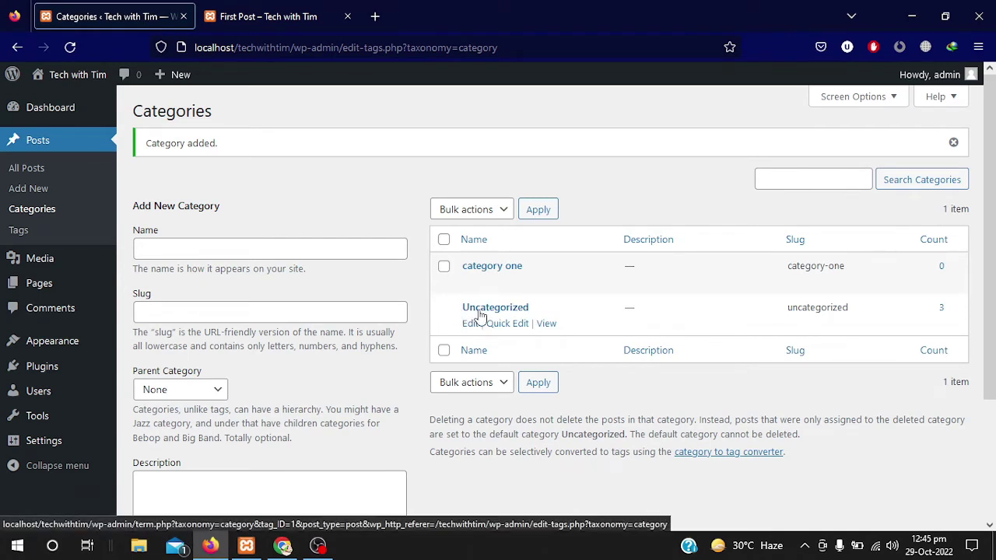
Quick-edit the Uncategorized category, renaming it "Main Category" with the slug "main-category"
left_click(513, 331)
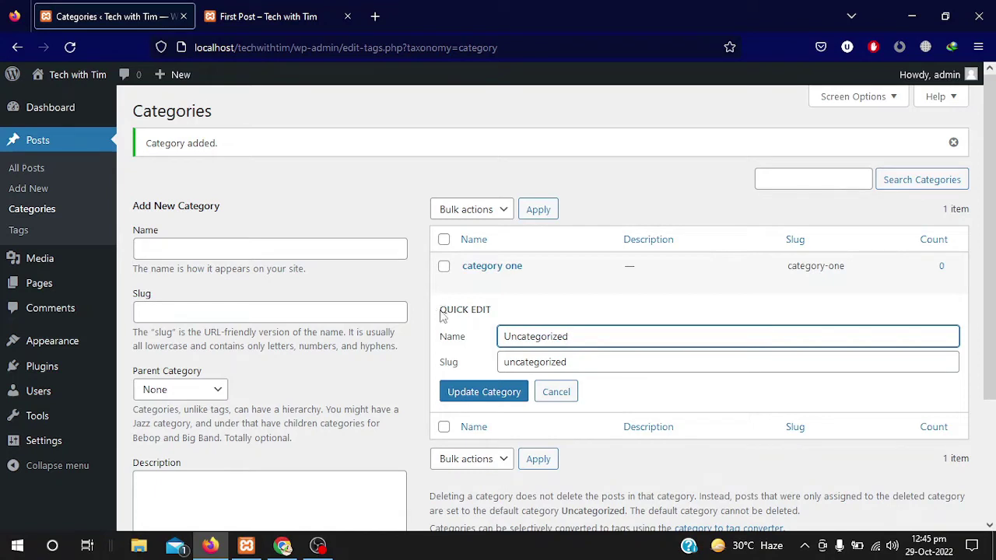
left_click_drag(577, 339, 491, 338)
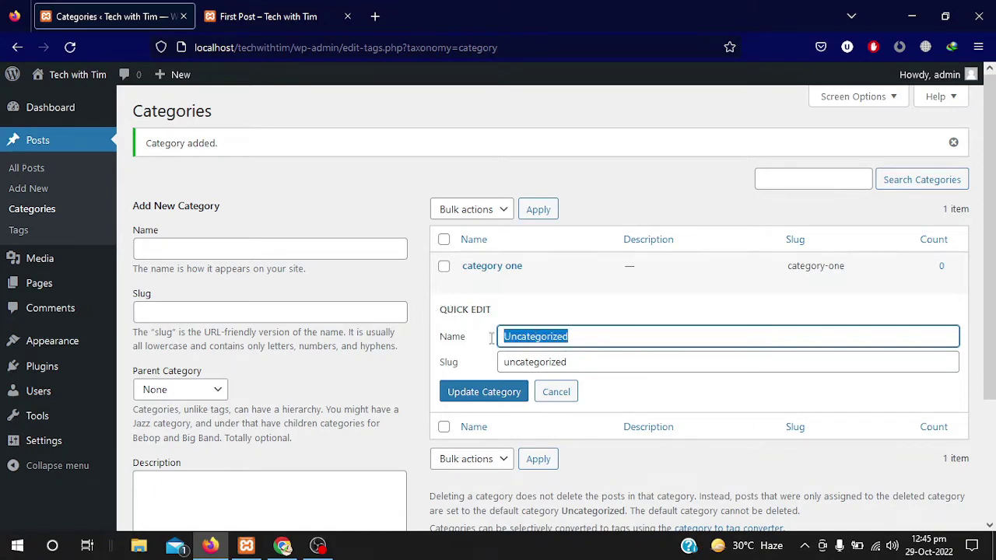
type("Main C")
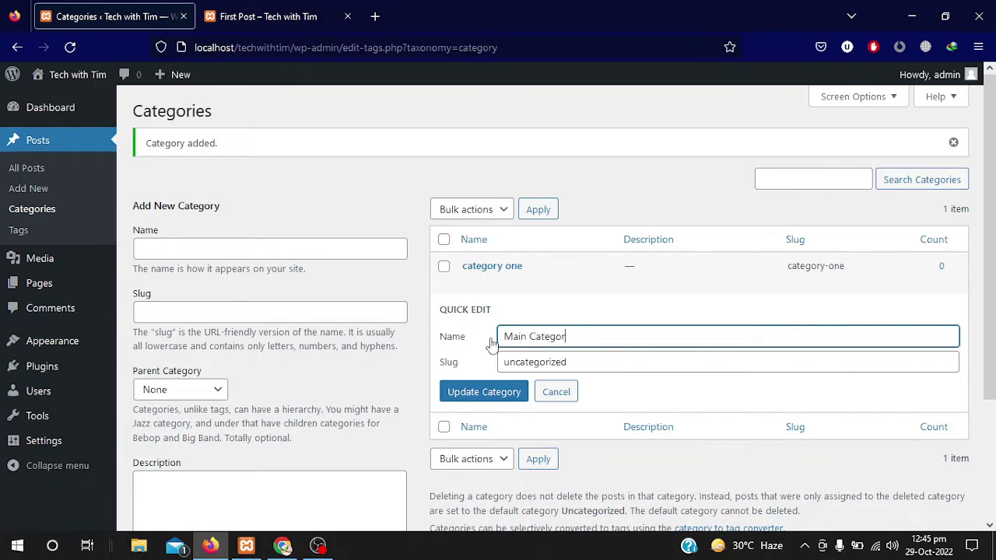
left_click(520, 360)
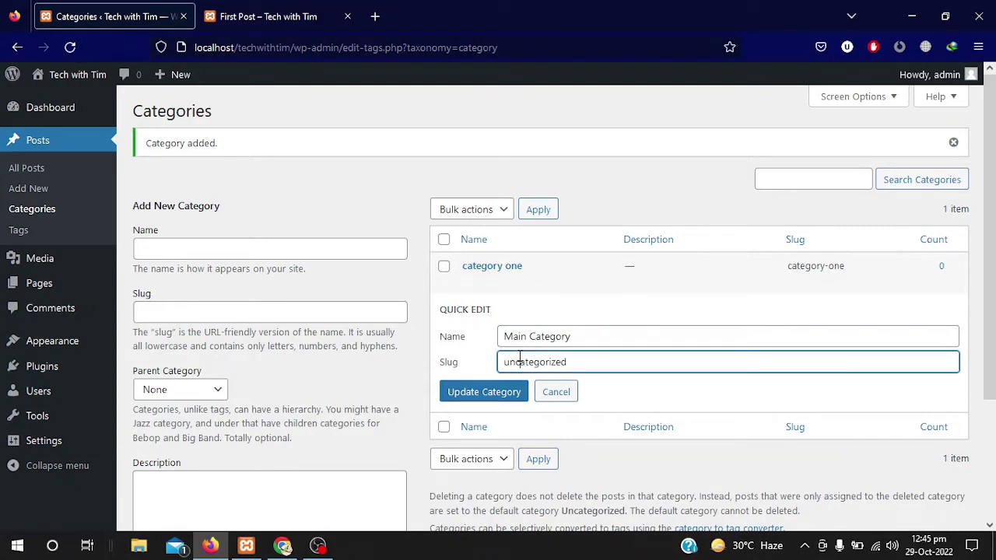
double_click(520, 356)
type("main")
left_click(516, 393)
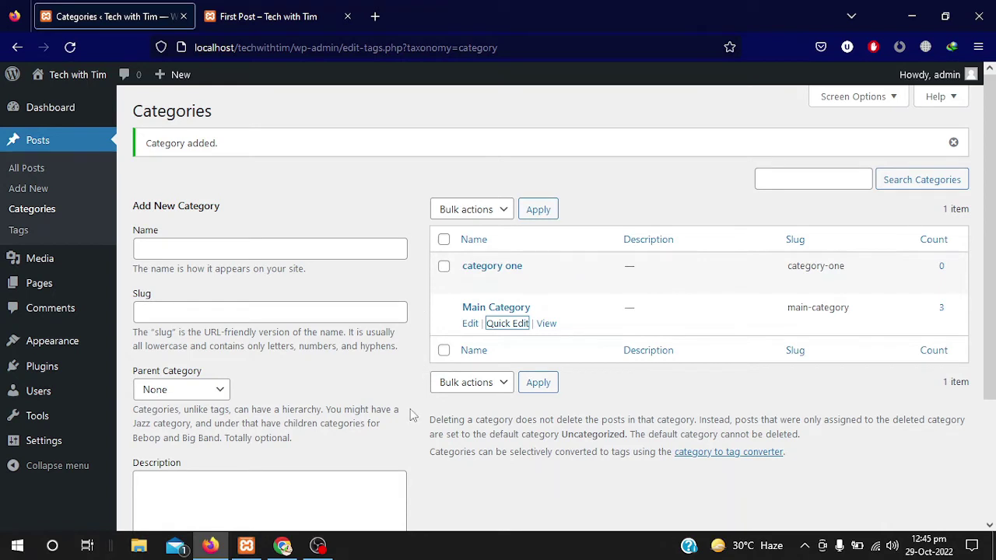
Add a category named "Child Category" with the slug "Child Category" under the parent Main Category
scroll(412, 416, "down", 1)
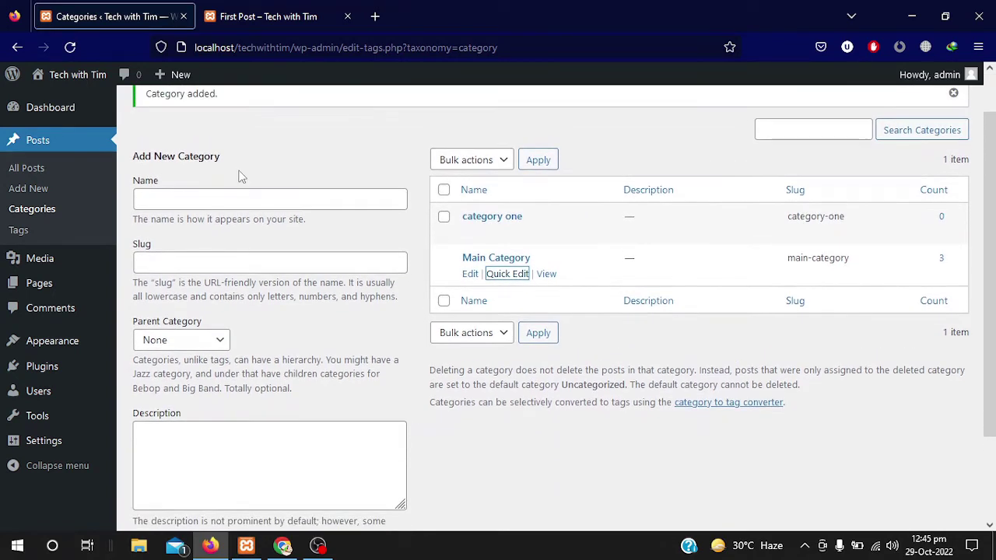
left_click(239, 193)
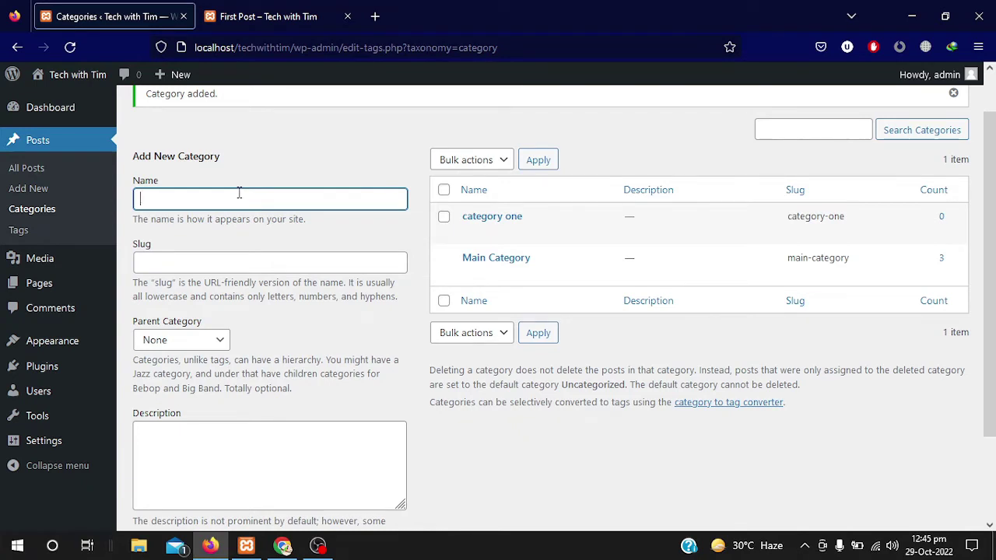
type("Child Category")
left_click(209, 261)
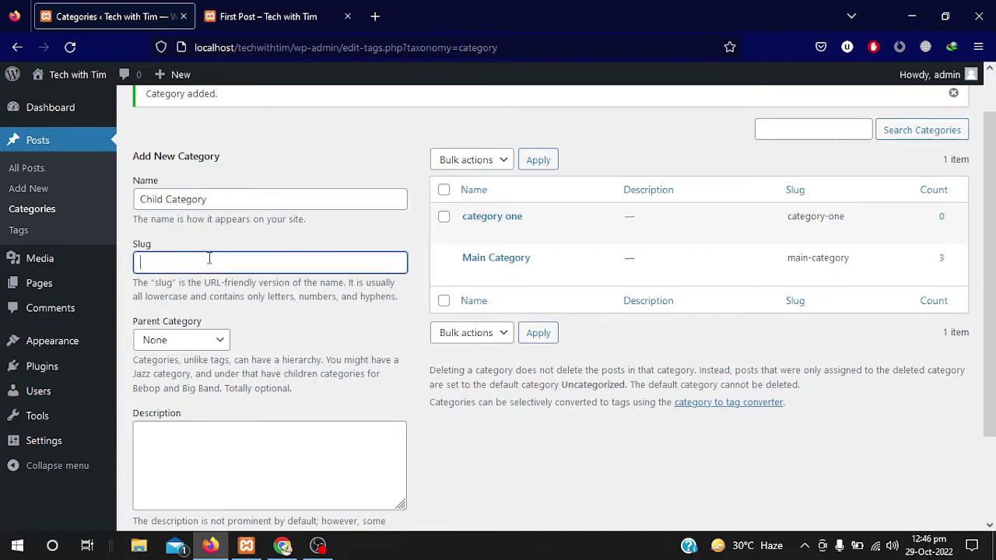
type("Child Category")
left_click(217, 347)
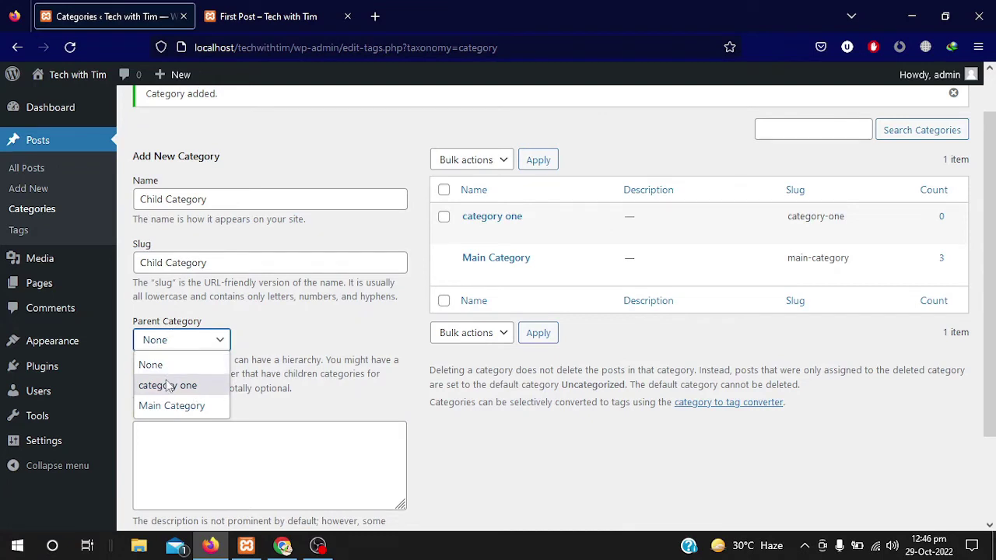
left_click(174, 411)
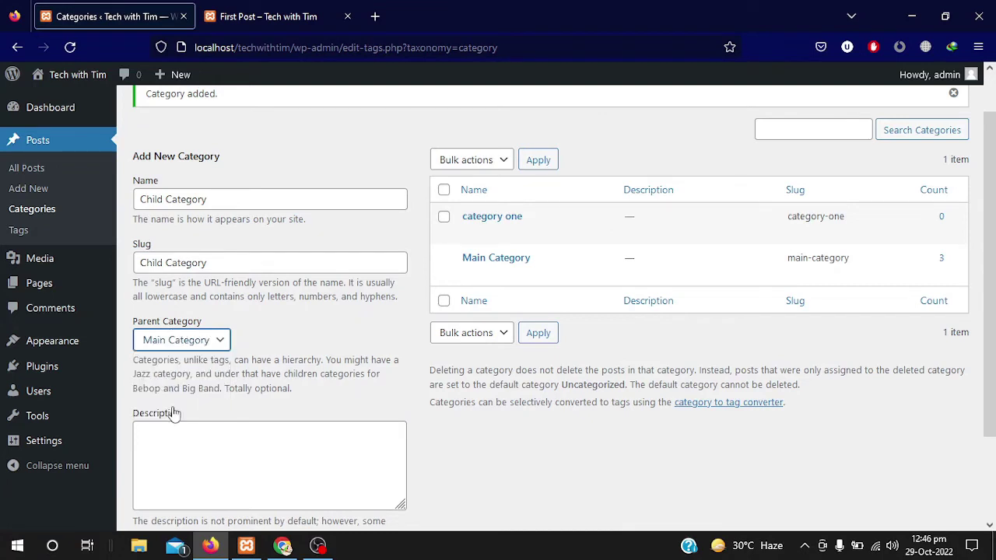
scroll(287, 366, "down", 3)
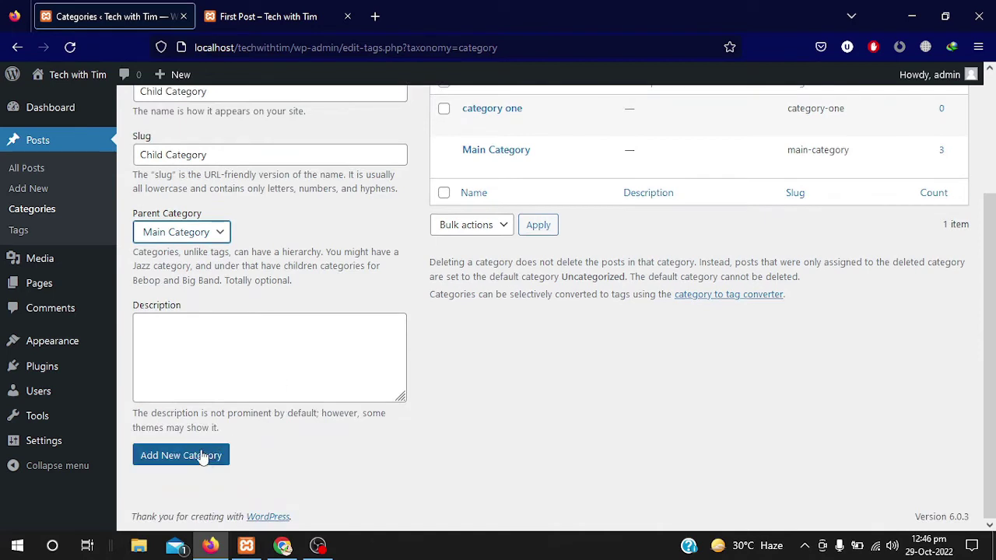
left_click(200, 458)
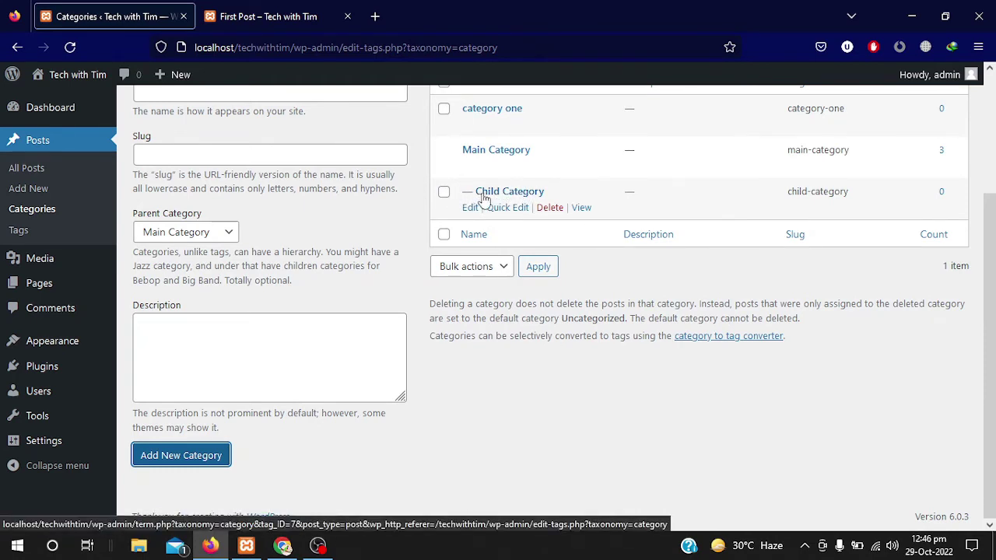
Quick-edit the Third Post in the posts list to assign it to Child Category instead of Main Category
scroll(576, 217, "up", 1)
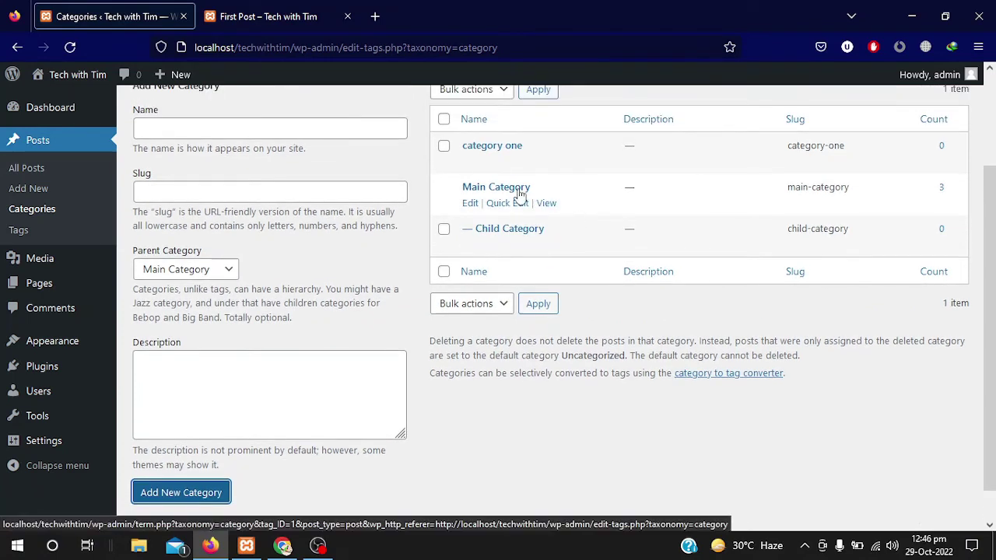
scroll(520, 194, "up", 1)
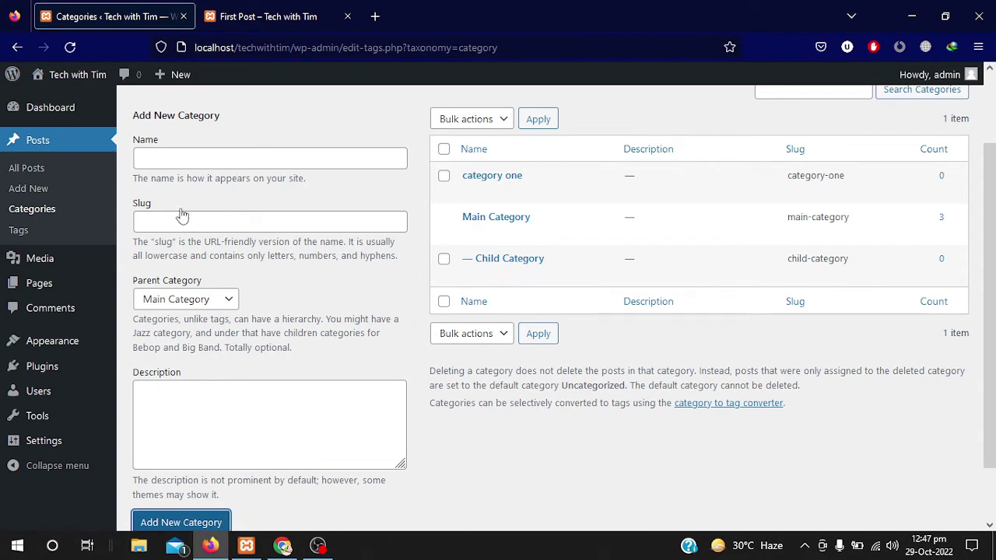
left_click(42, 175)
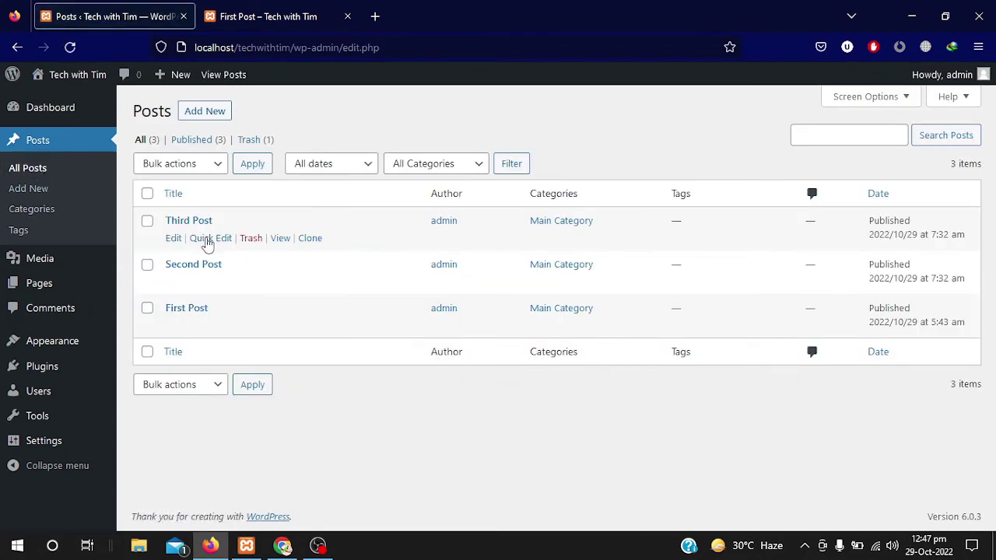
left_click(218, 241)
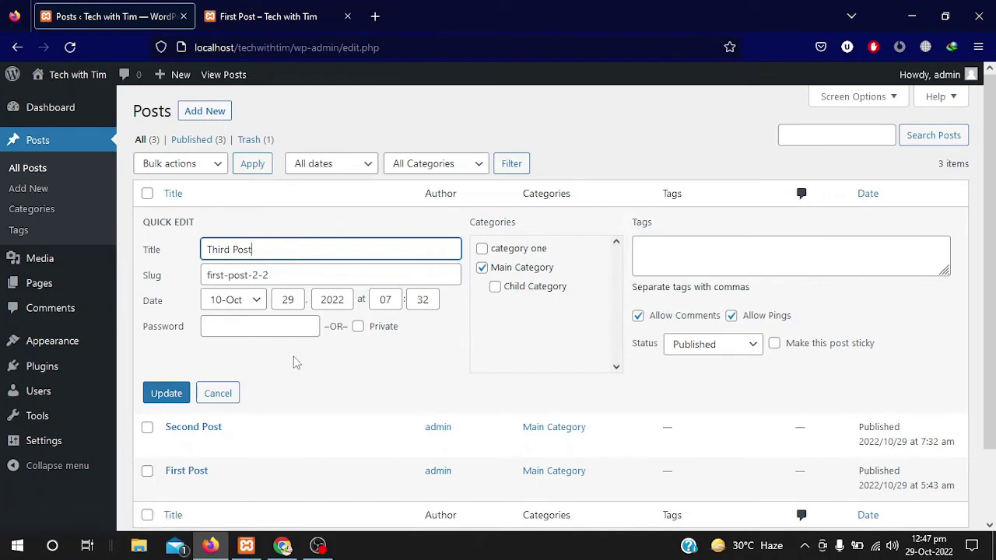
scroll(329, 460, "down", 2)
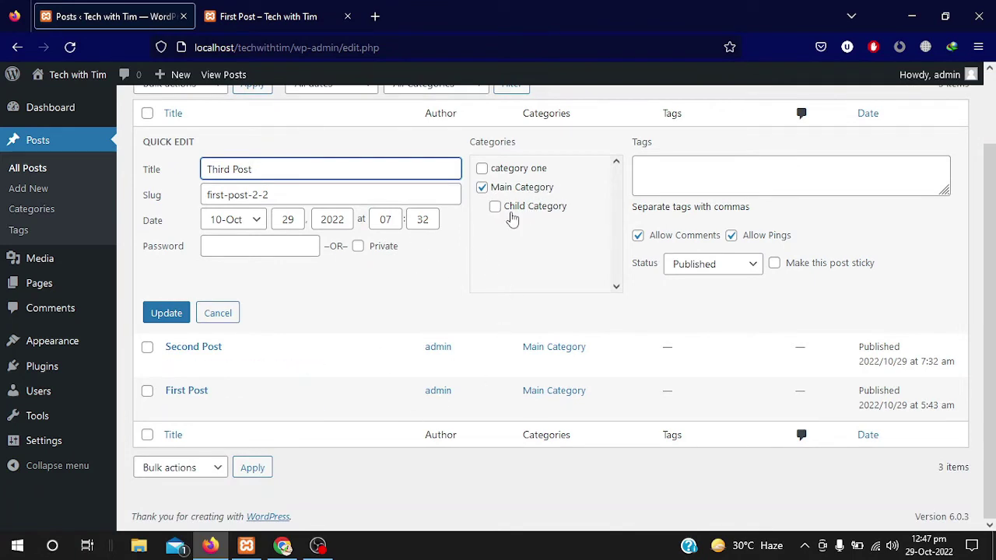
scroll(512, 220, "up", 1)
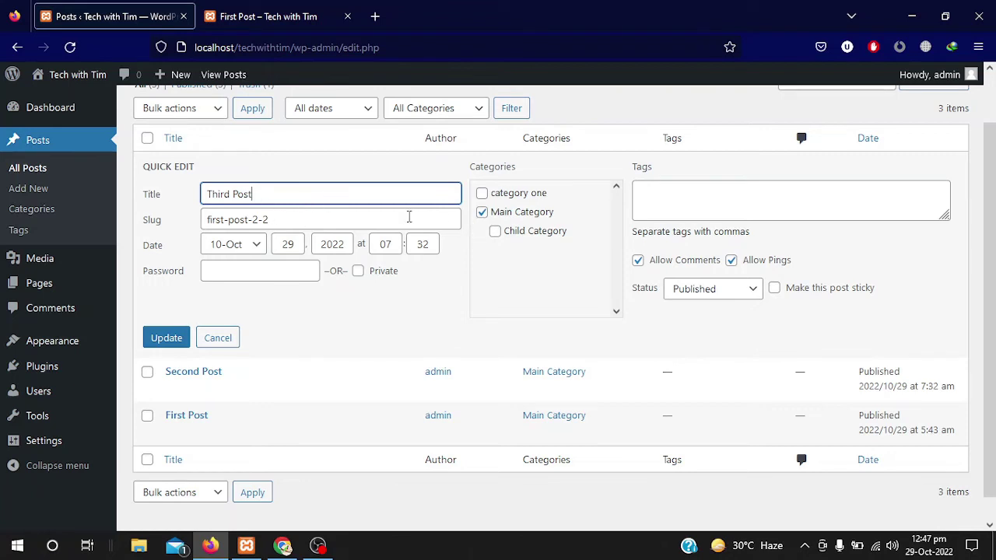
left_click(496, 233)
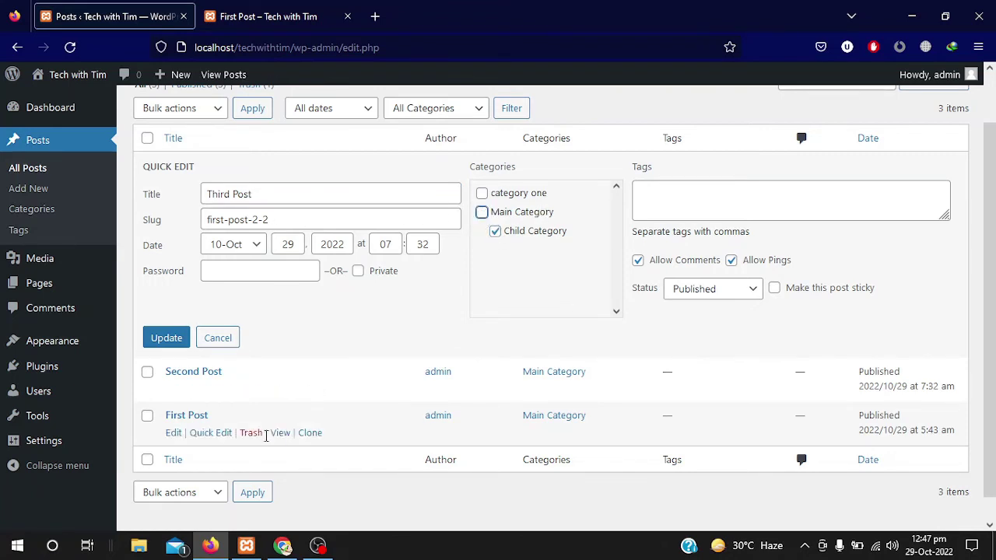
left_click(167, 340)
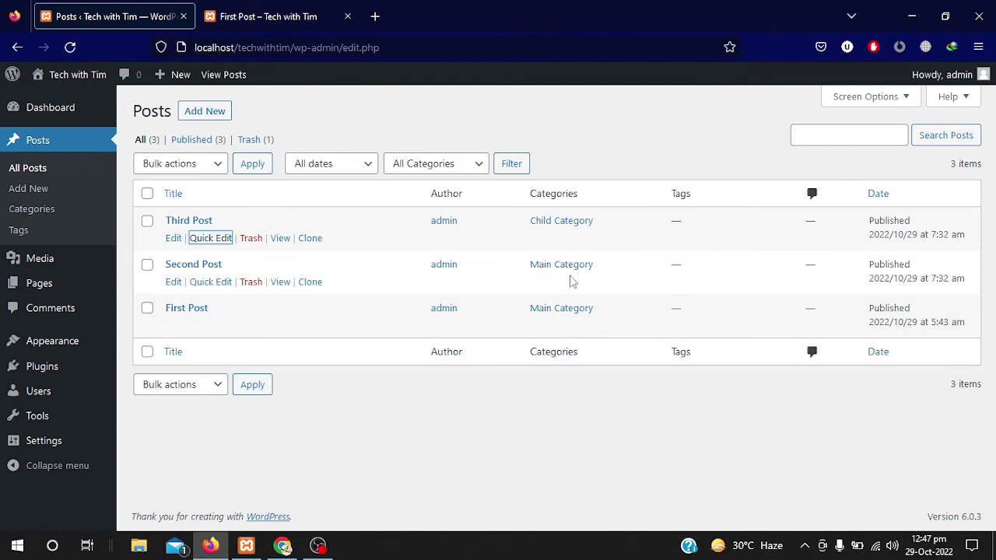
View the published Third Post to check its category and the sidebar's category list, and return to the posts list
left_click(279, 240)
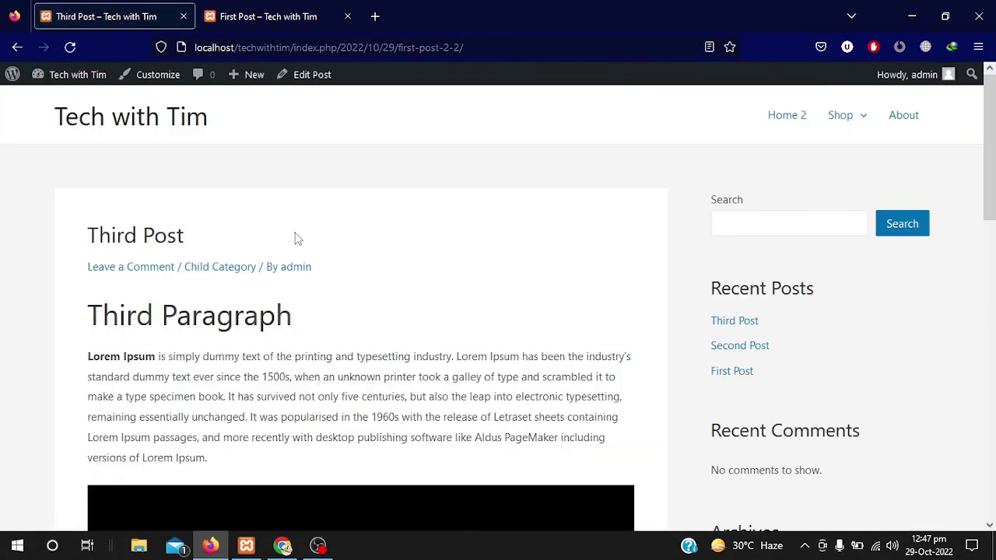
scroll(295, 235, "down", 1)
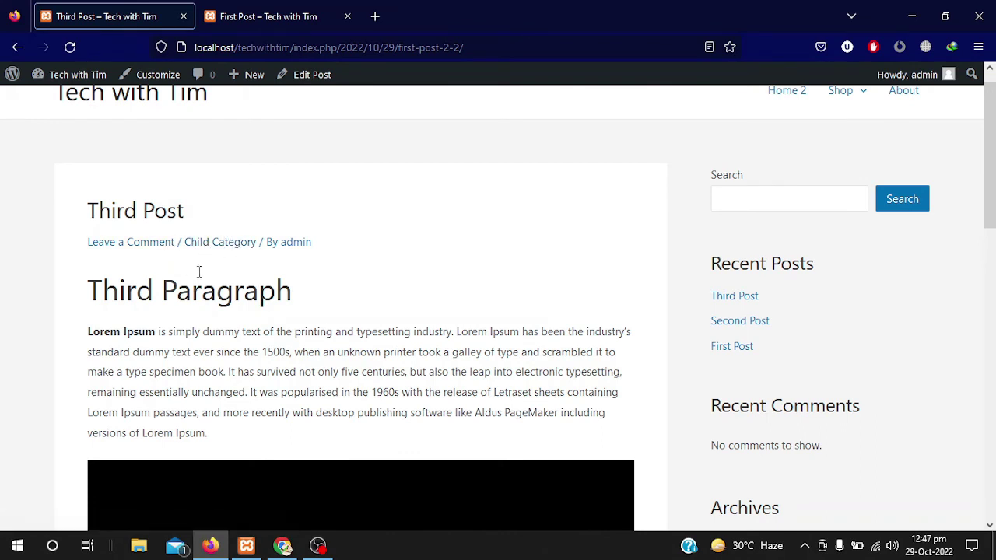
scroll(193, 281, "down", 6)
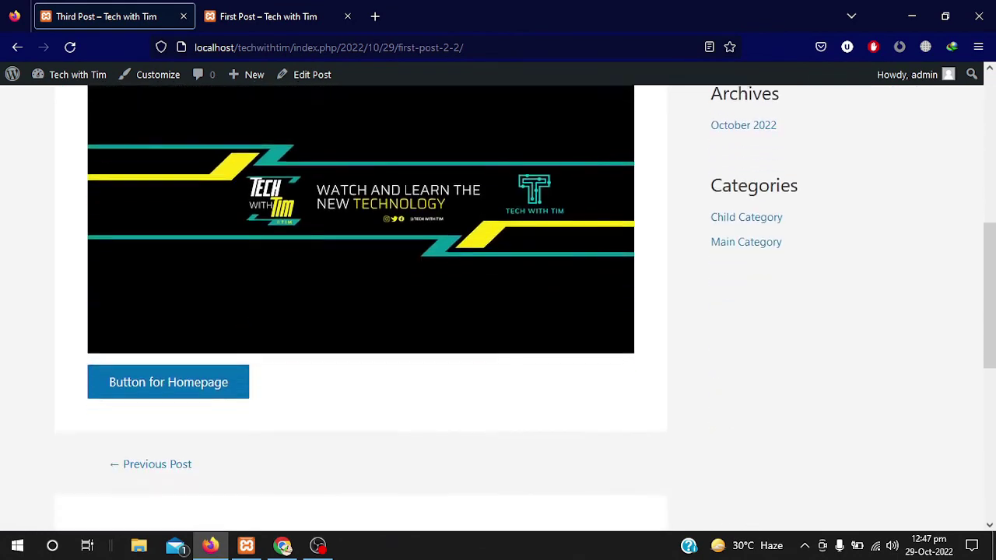
scroll(195, 286, "up", 7)
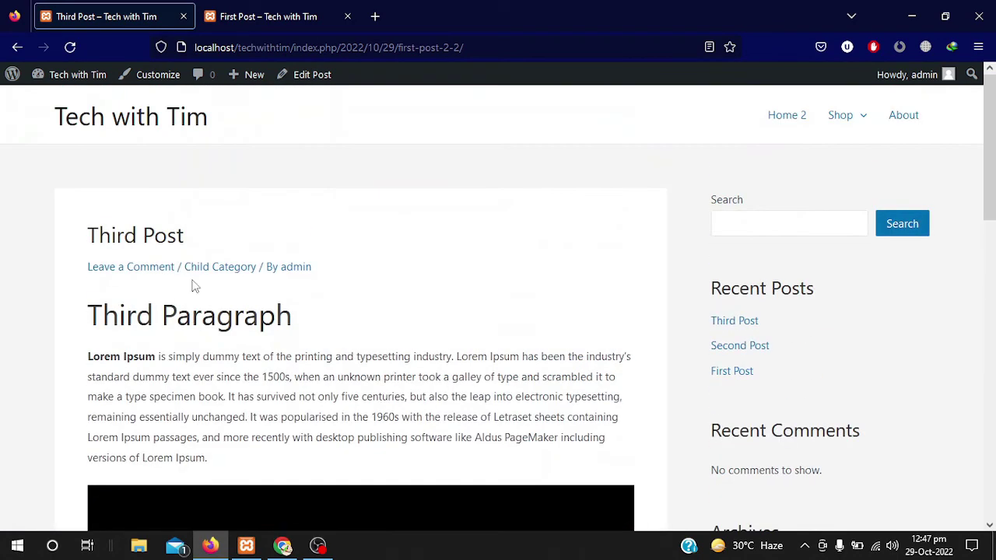
left_click(17, 47)
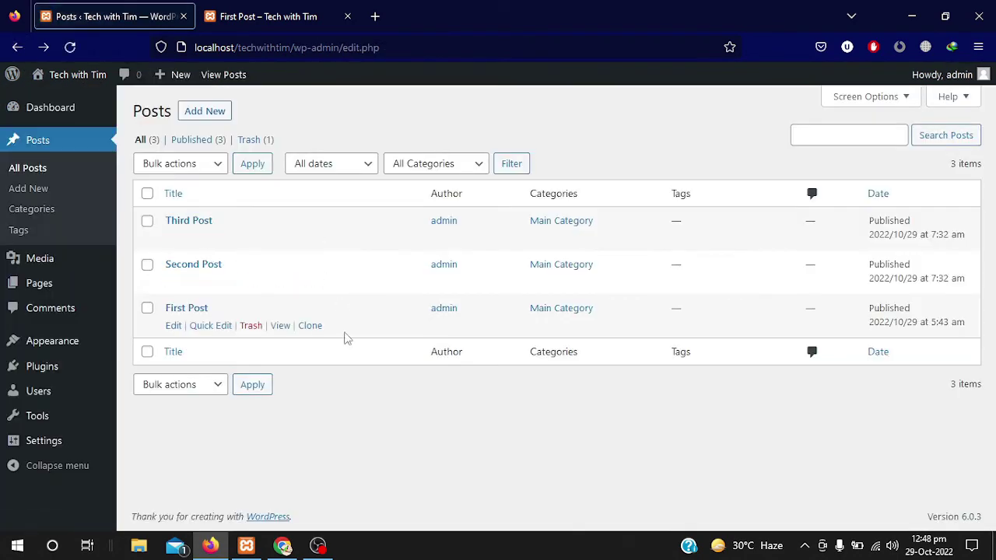